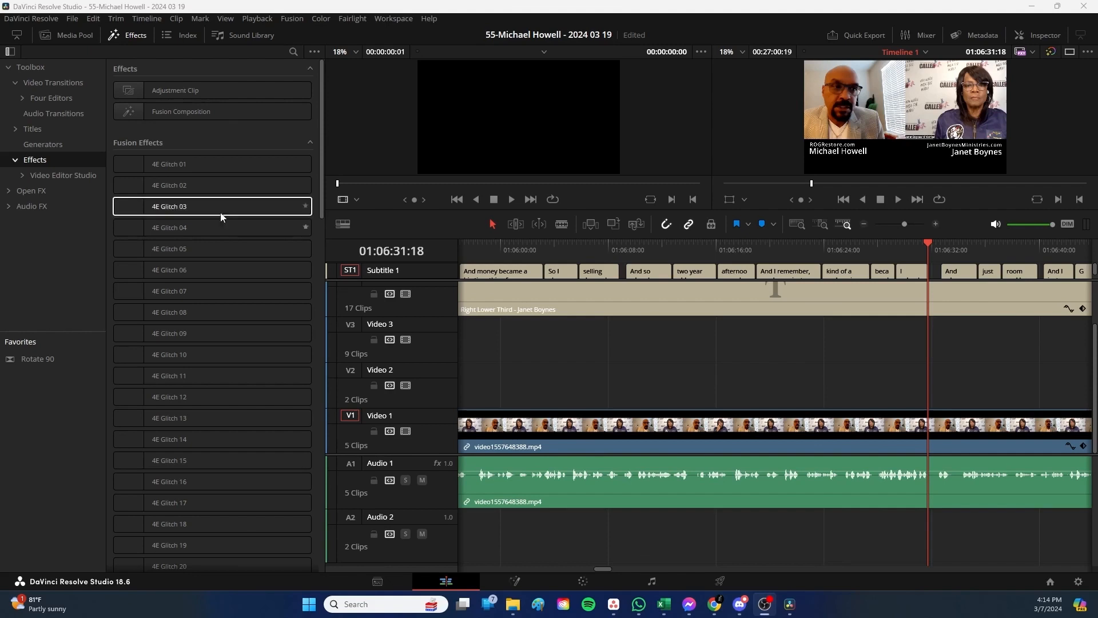
Step: Search the effects for "adj" and place an Adjustment Clip on Video 3, starting slightly before 01:06:15:04 and beneath the lower-third titles
{"action": "left_click", "coordinate": [294, 52]}
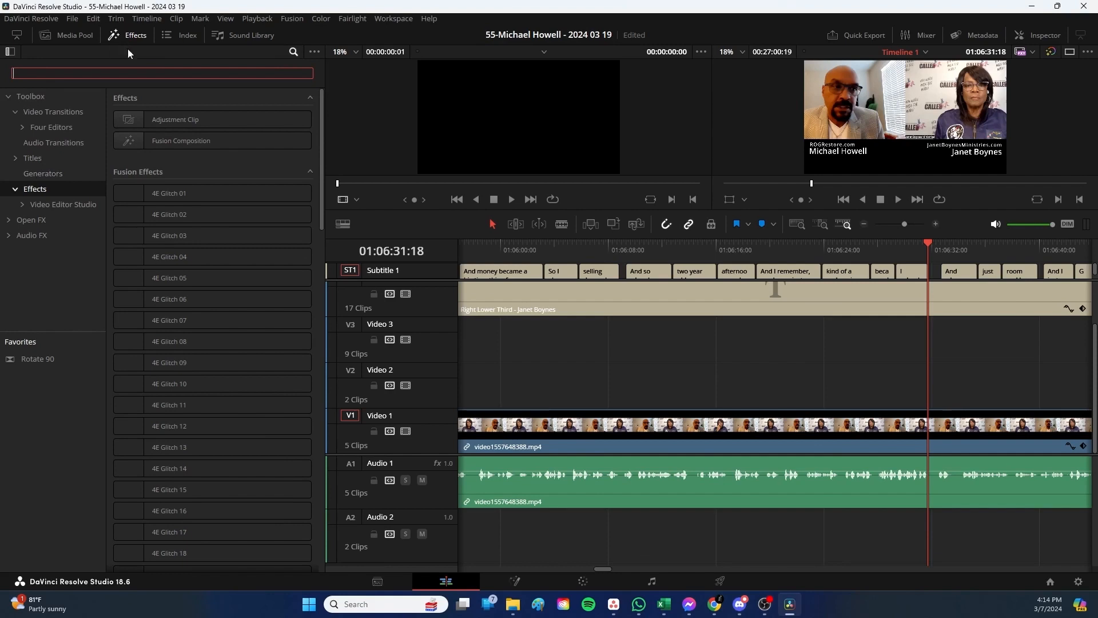
{"action": "left_click", "coordinate": [114, 35]}
{"action": "left_click", "coordinate": [114, 36]}
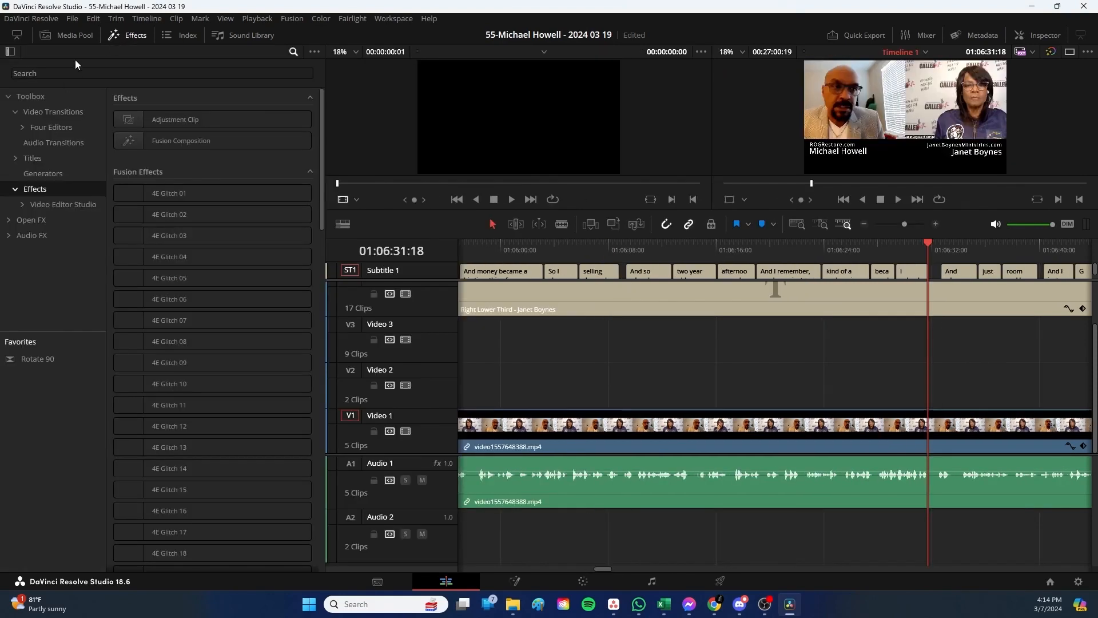
{"action": "left_click", "coordinate": [294, 52]}
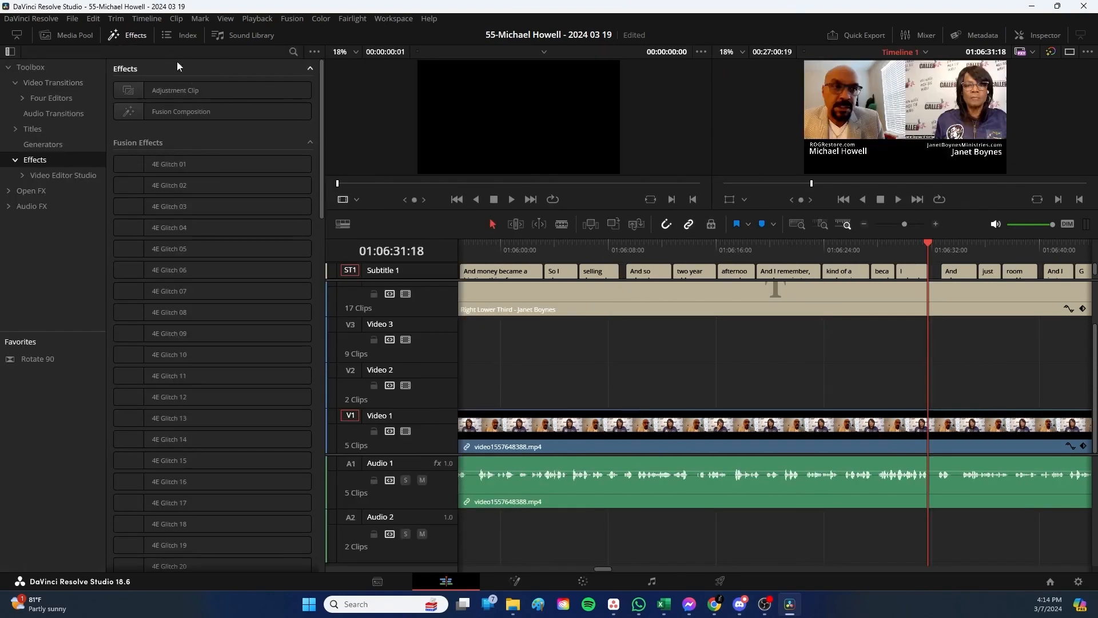
{"action": "left_click", "coordinate": [294, 52]}
{"action": "type", "text": "adj"}
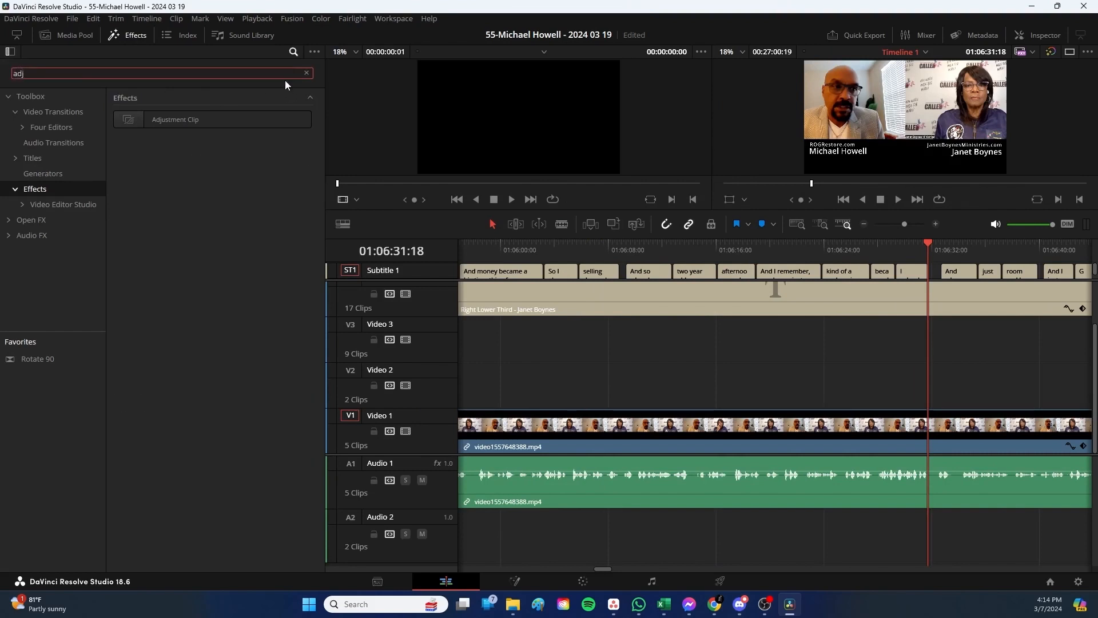
{"action": "left_click_drag", "start_coordinate": [168, 120], "coordinate": [890, 348]}
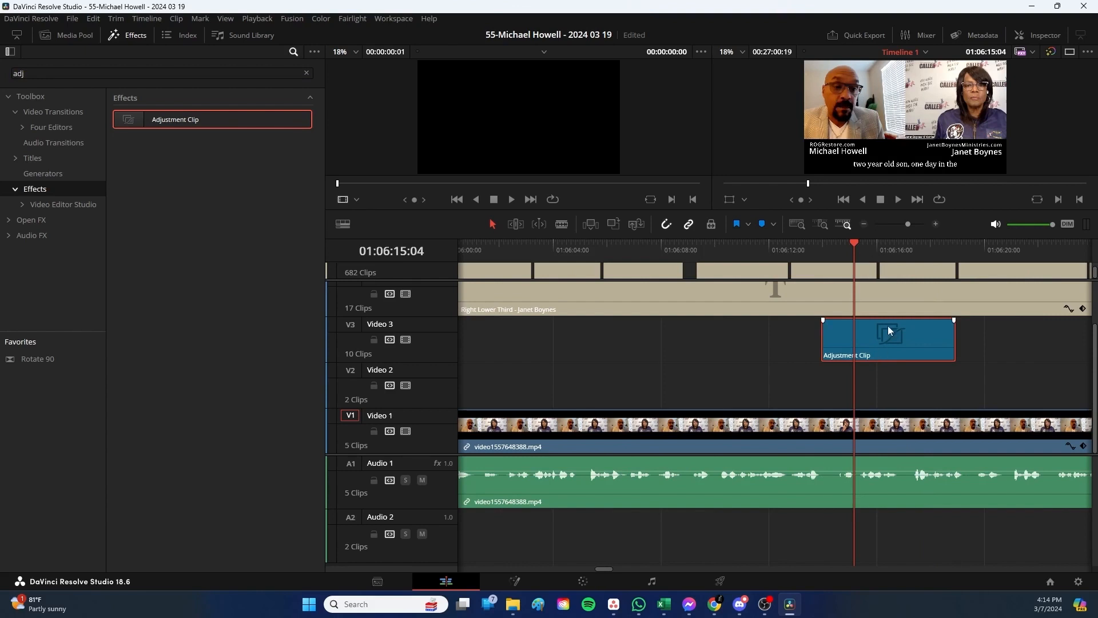
{"action": "mouse_move", "coordinate": [887, 337]}
{"action": "left_mouse_down"}
{"action": "mouse_move", "coordinate": [873, 334]}
{"action": "mouse_move", "coordinate": [905, 336]}
{"action": "left_mouse_up"}
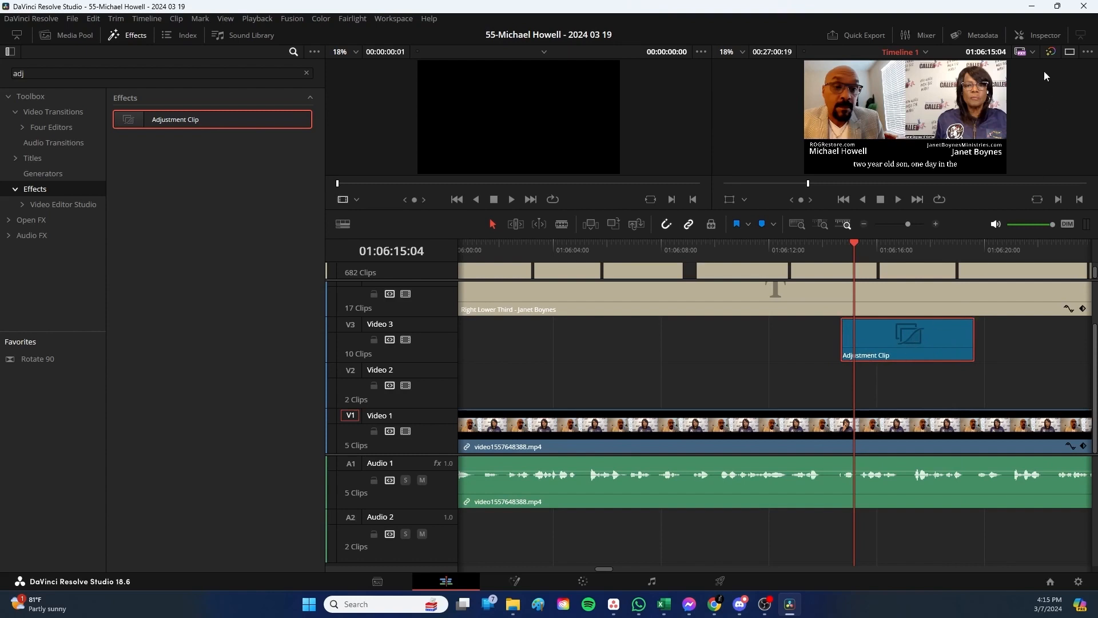
Step: Reframe the adjustment clip on the male speaker with zoom 1.710, position X 1014 and position Y -314
{"action": "left_click", "coordinate": [1036, 36]}
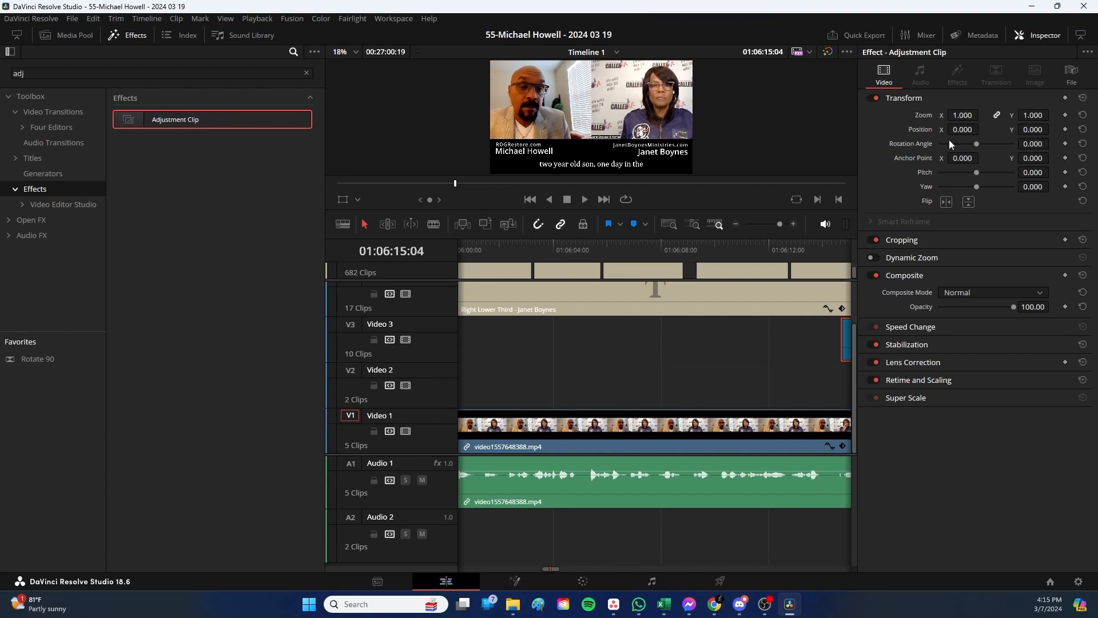
{"action": "left_click_drag", "start_coordinate": [964, 116], "coordinate": [983, 130]}
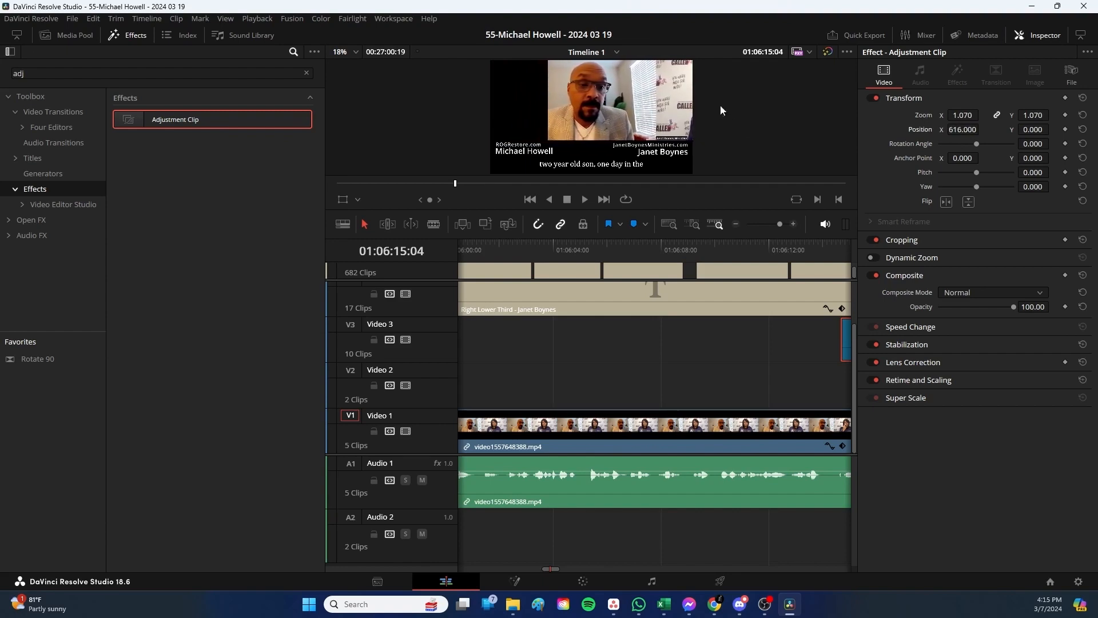
{"action": "left_click_drag", "start_coordinate": [965, 117], "coordinate": [1058, 130]}
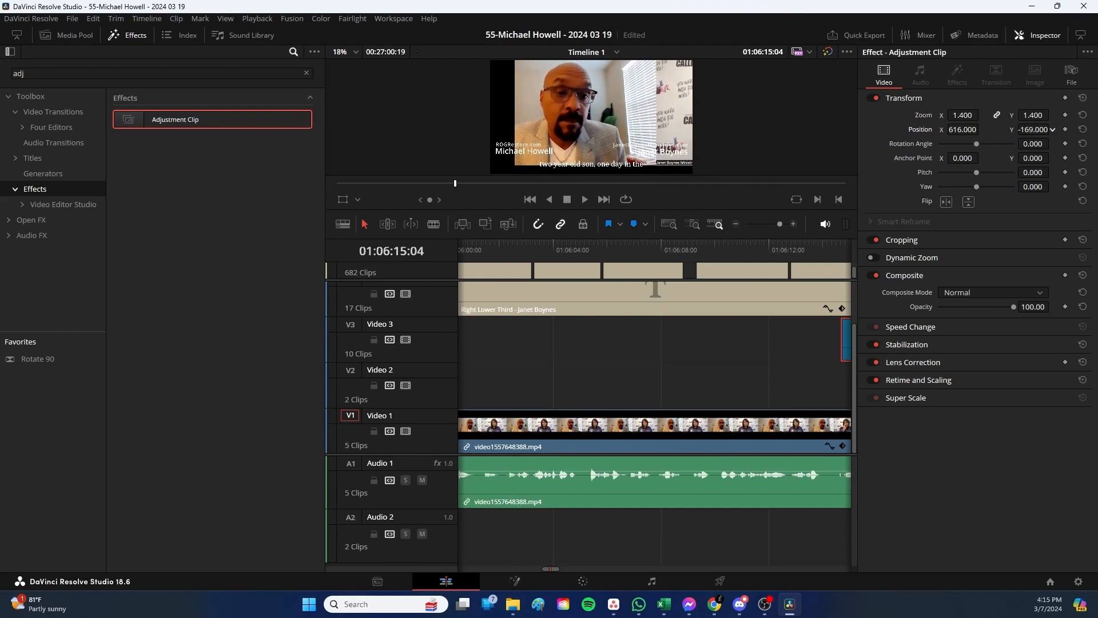
{"action": "left_click_drag", "start_coordinate": [964, 115], "coordinate": [1053, 130]}
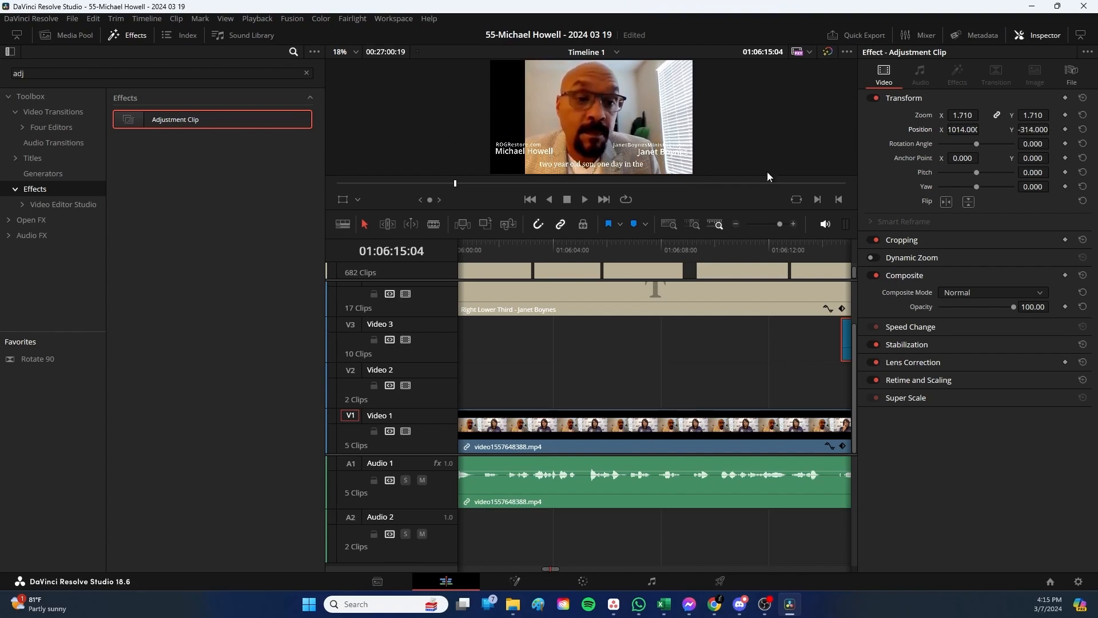
Step: Crop the adjustment clip 494.7 at the bottom and about 1143.2 on the right, and play back the section to check the framing
{"action": "left_click", "coordinate": [916, 244]}
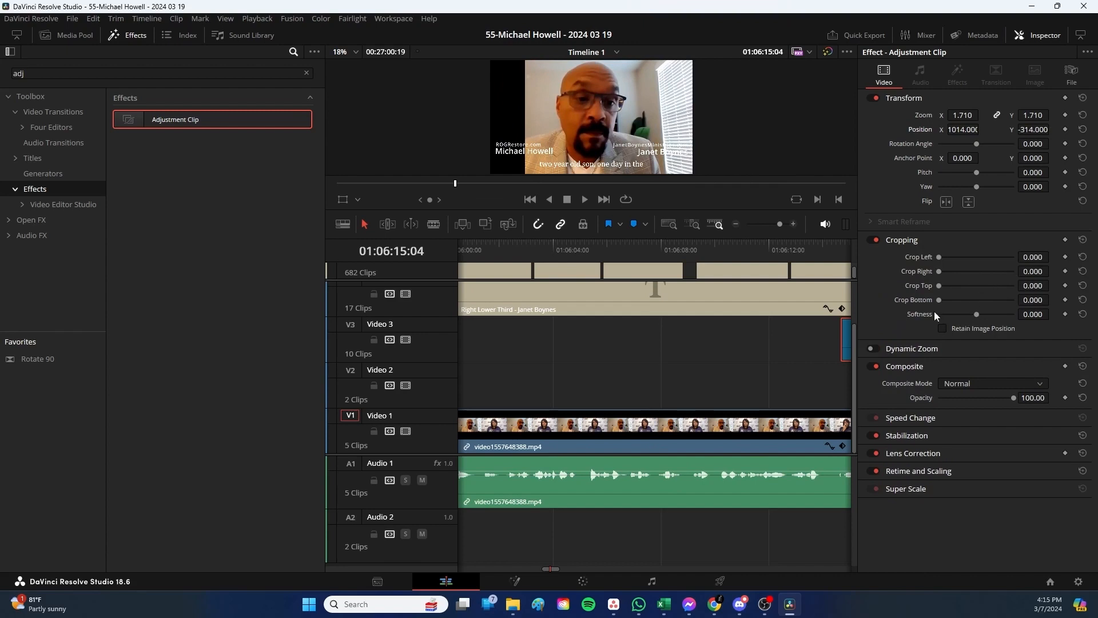
{"action": "left_click_drag", "start_coordinate": [939, 300], "coordinate": [973, 300]}
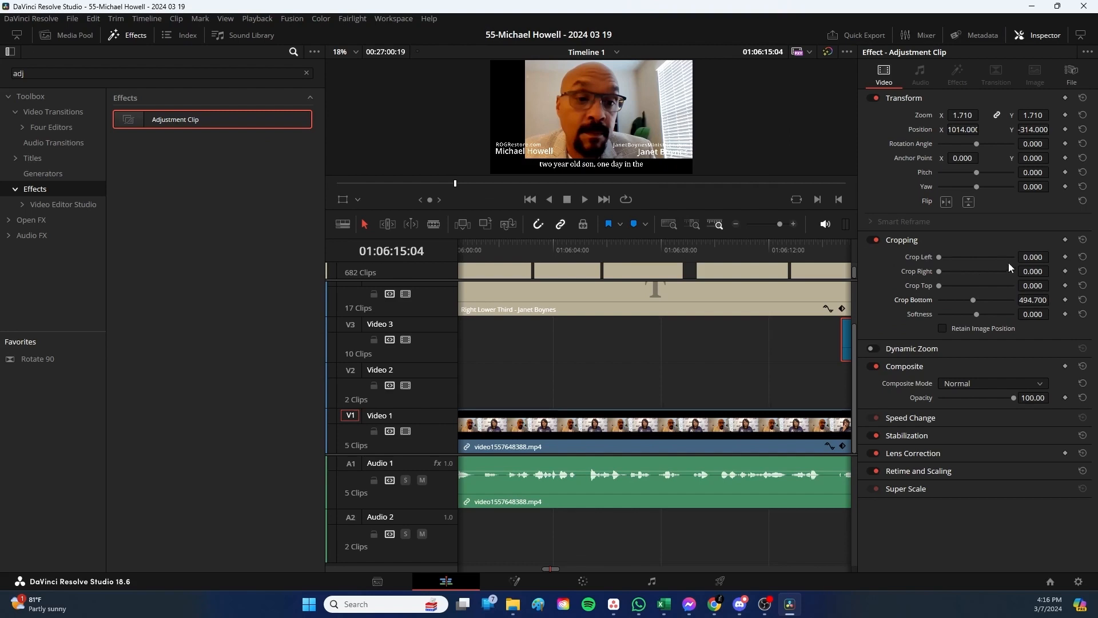
{"action": "left_click_drag", "start_coordinate": [940, 268], "coordinate": [984, 272]}
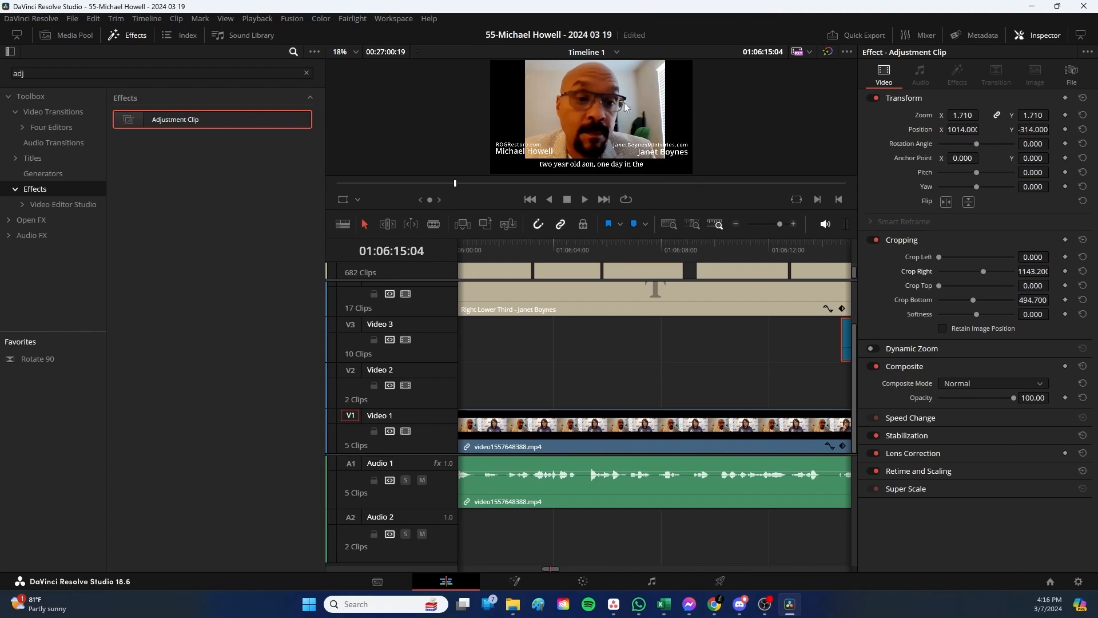
{"action": "left_click", "coordinate": [792, 245]}
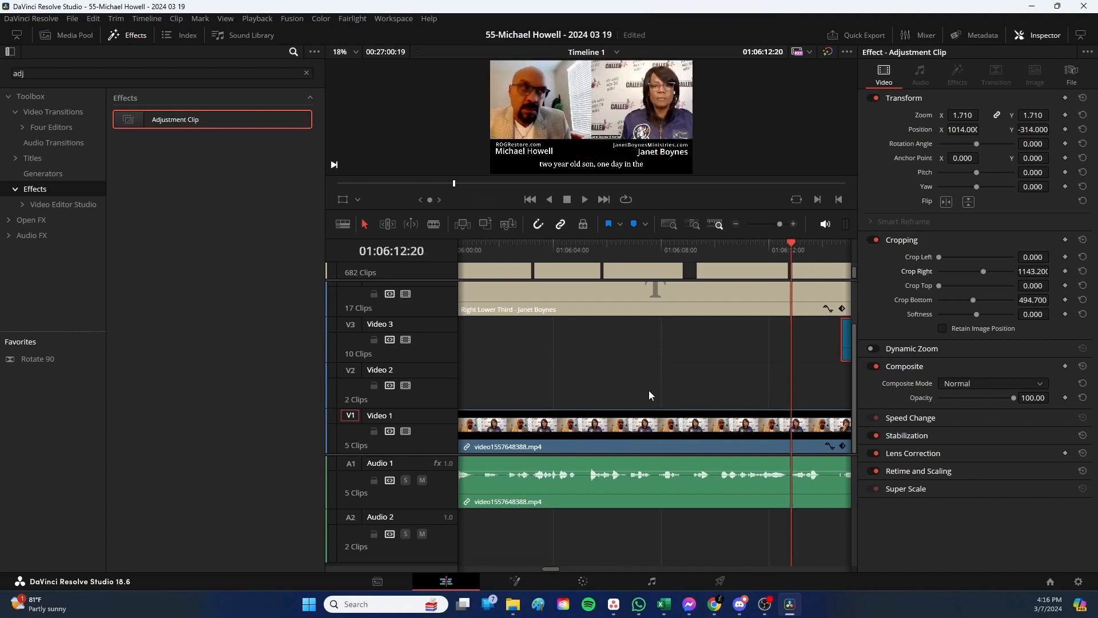
{"action": "key", "text": "space"}
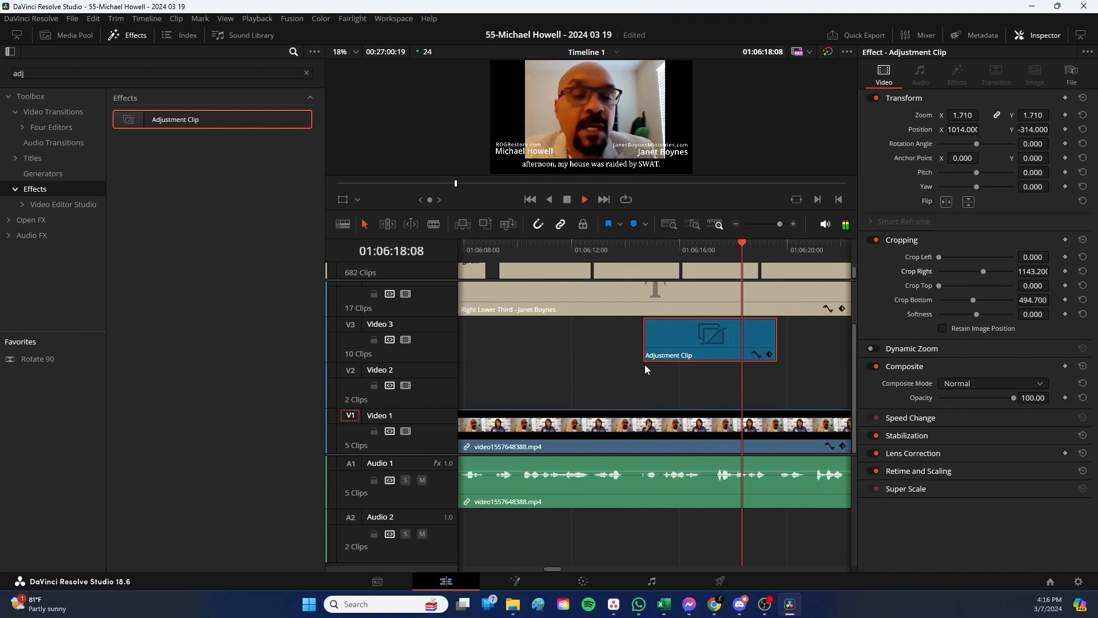
{"action": "key", "text": "space"}
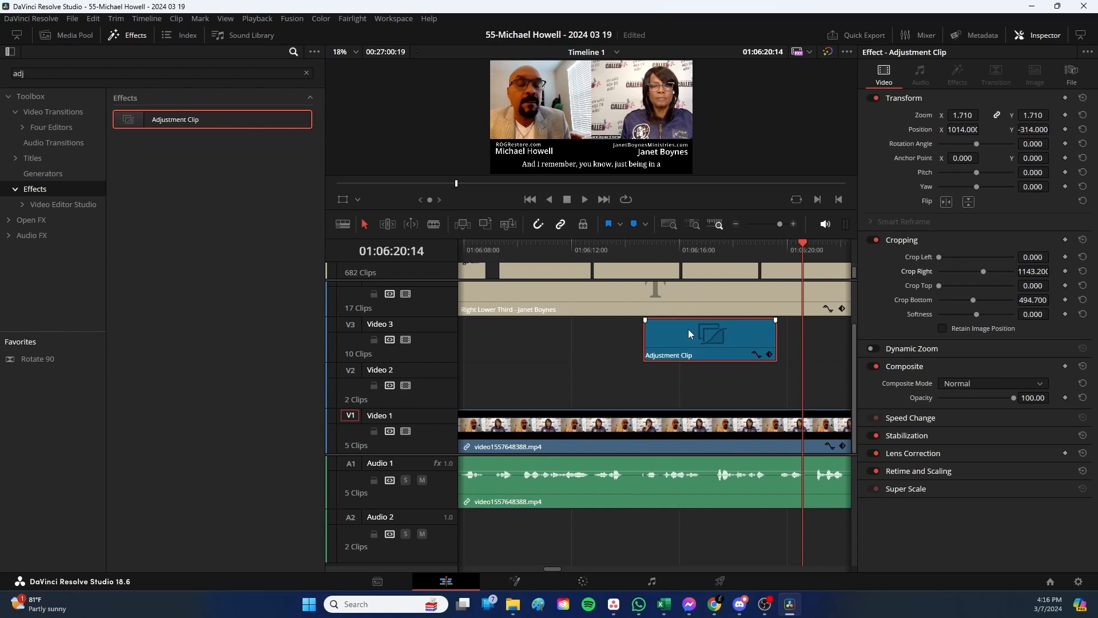
{"action": "scroll", "coordinate": [689, 328], "scroll_direction": "up", "scroll_amount": 1}
{"action": "left_click", "coordinate": [710, 248]}
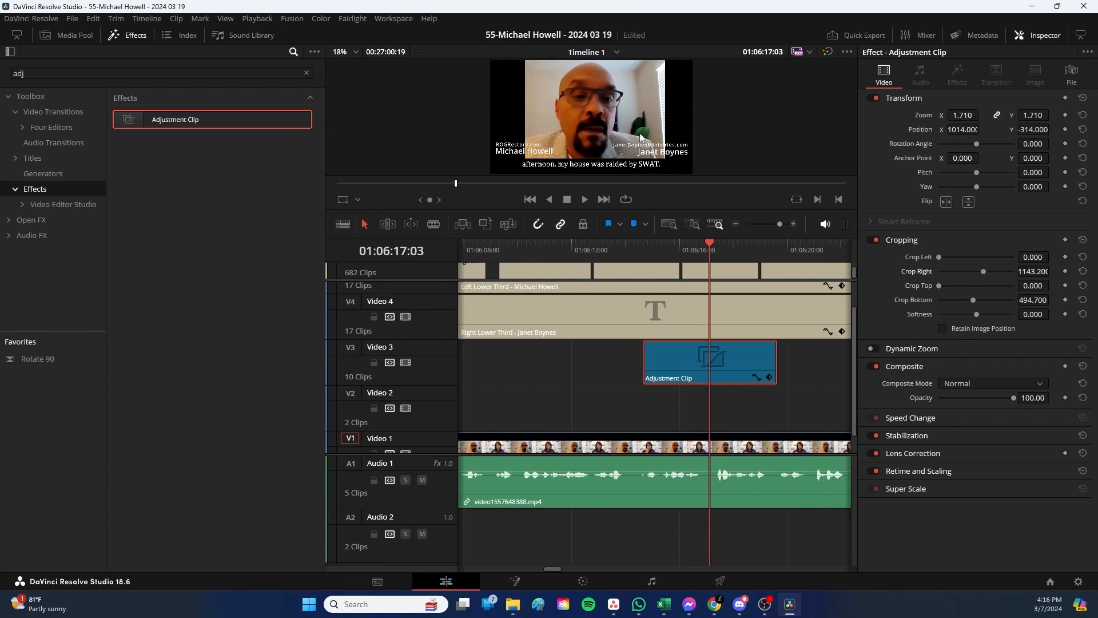
{"action": "scroll", "coordinate": [709, 297], "scroll_direction": "up", "scroll_amount": 1}
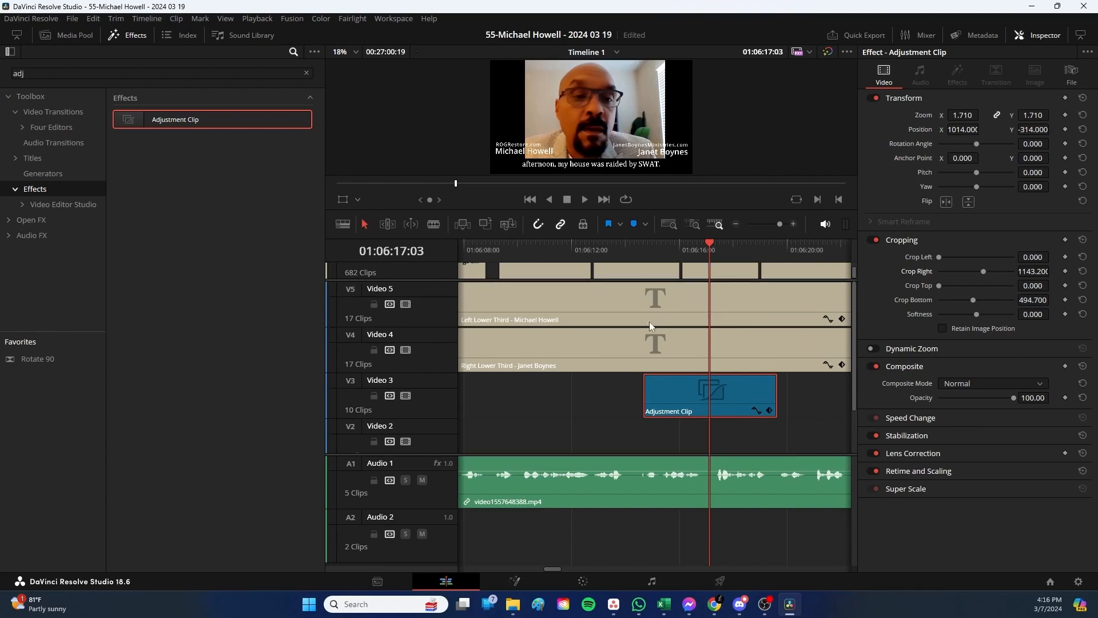
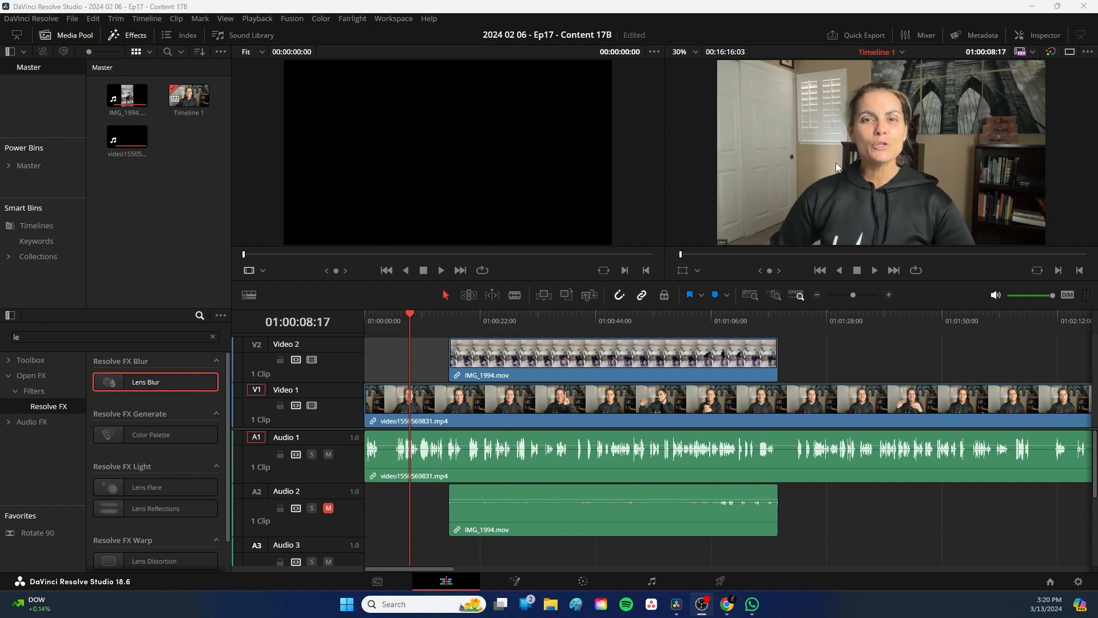
Step: Unlink the video and audio of the IMG_1994.mov clip on Video 2
{"action": "left_click", "coordinate": [480, 314]}
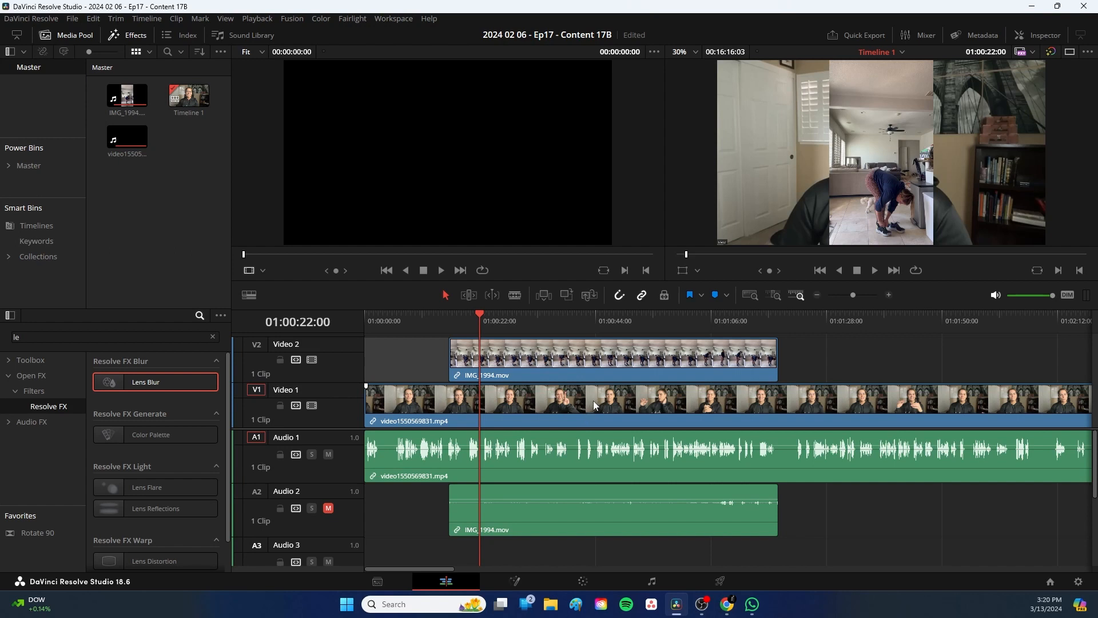
{"action": "left_click", "coordinate": [590, 356]}
{"action": "left_click", "coordinate": [668, 364]}
{"action": "right_click", "coordinate": [640, 362]}
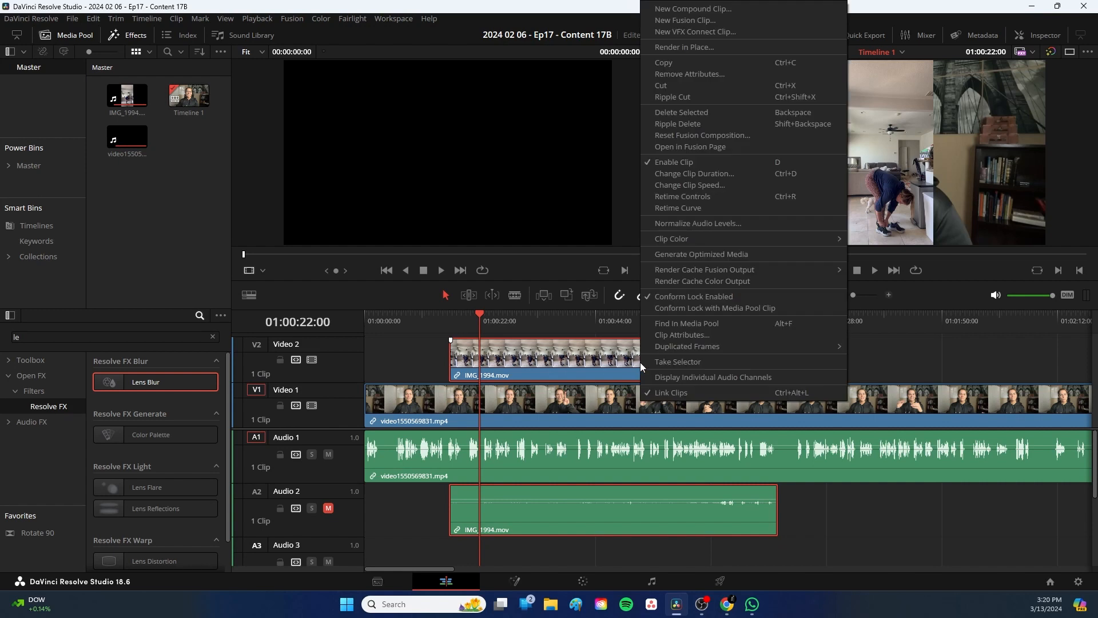
{"action": "left_click", "coordinate": [666, 393]}
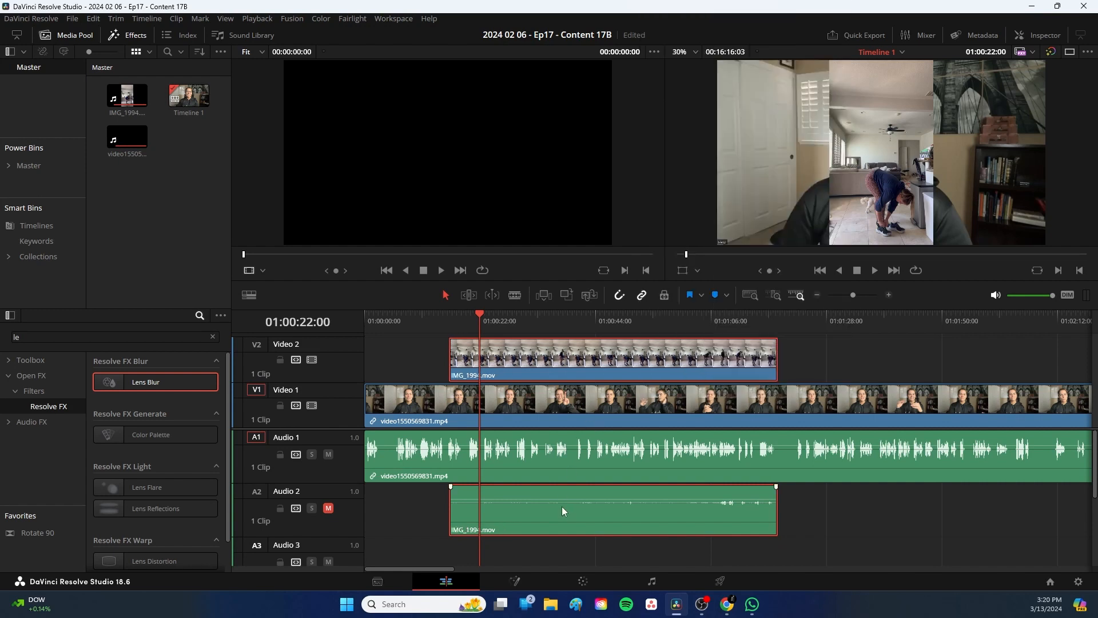
Step: Duplicate only the video part of IMG_1994.mov and stack the copy on a new Video 3 track, aligned with the original
{"action": "left_click", "coordinate": [791, 376]}
{"action": "left_click", "coordinate": [658, 372]}
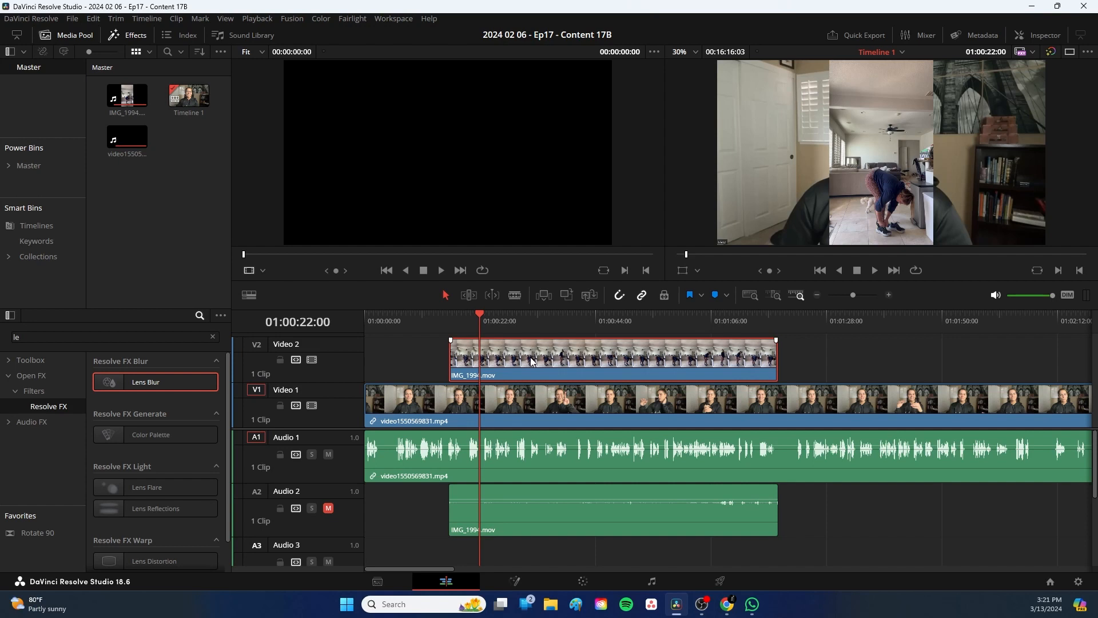
{"action": "left_click_drag", "start_coordinate": [531, 360], "coordinate": [905, 363]}
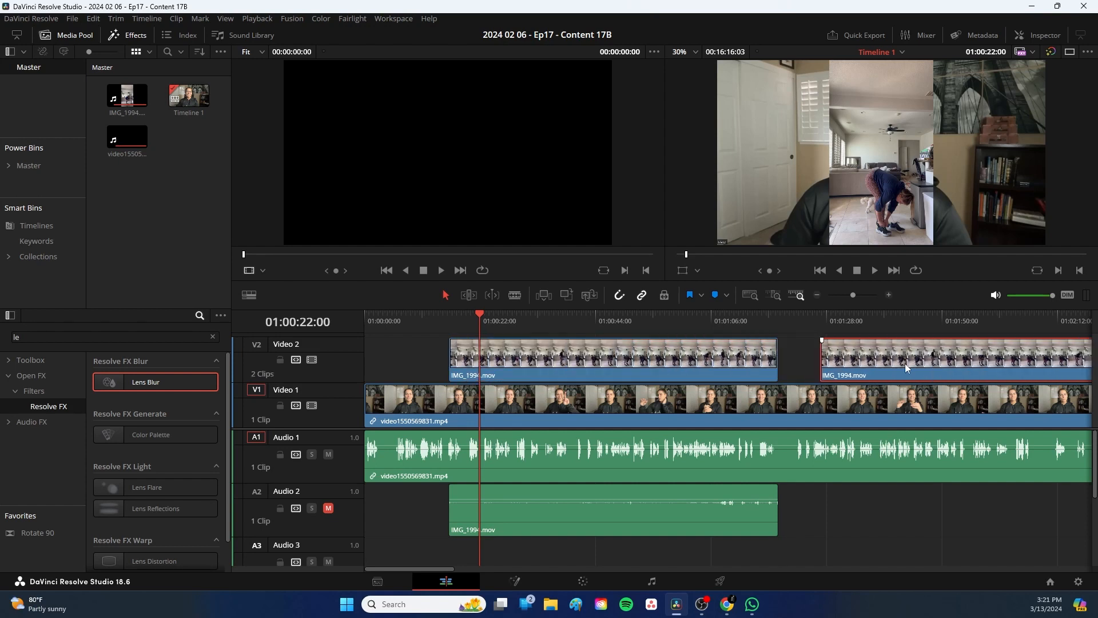
{"action": "left_click", "coordinate": [811, 362]}
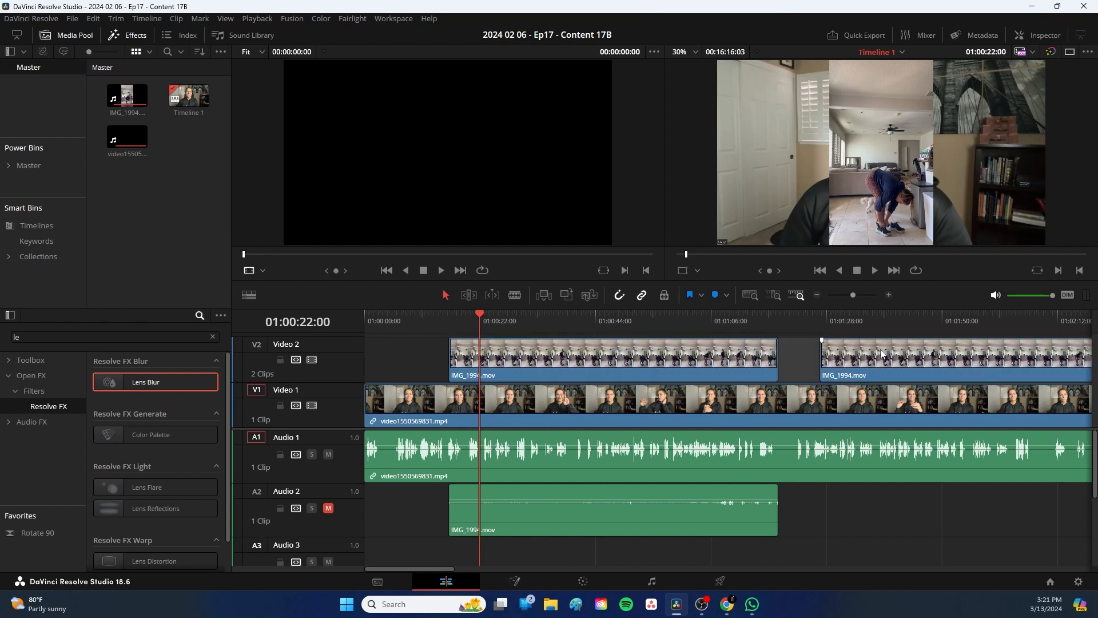
{"action": "left_click_drag", "start_coordinate": [841, 357], "coordinate": [475, 359]}
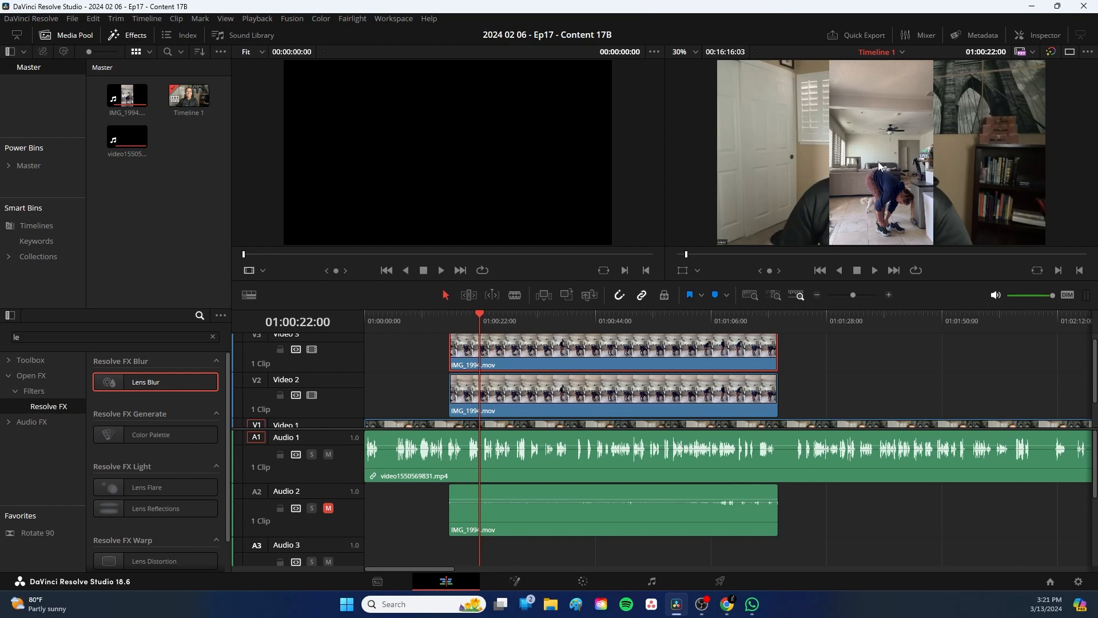
Step: Enlarge the lower IMG_1994.mov clip on Video 2 to a zoom of 3.190 so it fills the frame
{"action": "left_click", "coordinate": [551, 396]}
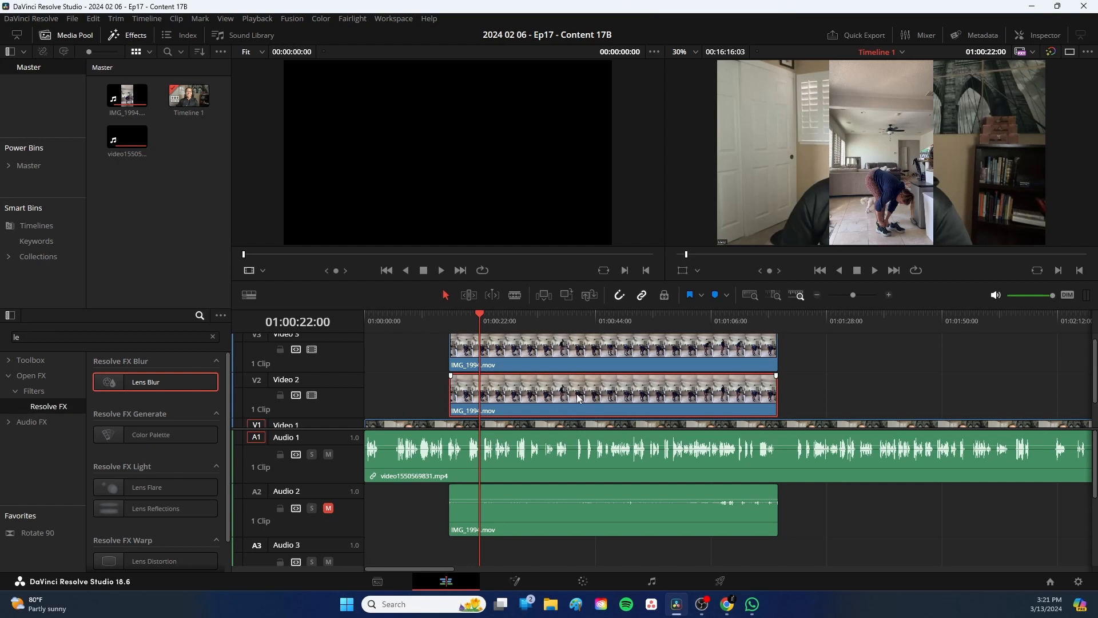
{"action": "scroll", "coordinate": [589, 398], "scroll_direction": "down", "scroll_amount": 1}
{"action": "scroll", "coordinate": [593, 377], "scroll_direction": "up", "scroll_amount": 2}
{"action": "scroll", "coordinate": [593, 377], "scroll_direction": "down", "scroll_amount": 1}
{"action": "left_click_drag", "start_coordinate": [609, 428], "coordinate": [610, 519]}
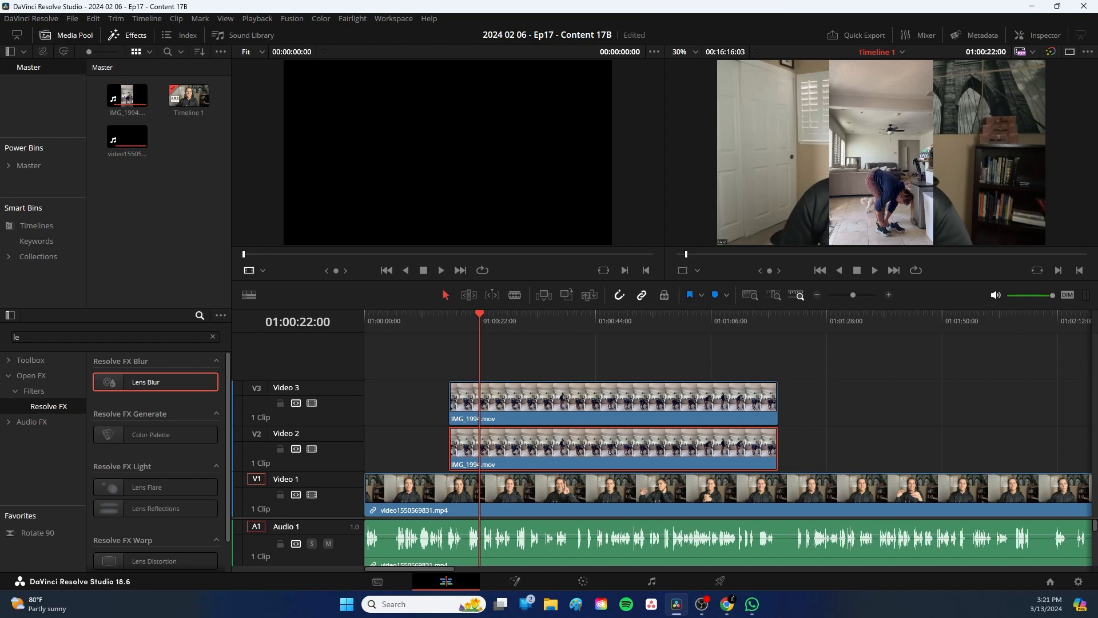
{"action": "left_click", "coordinate": [1025, 34]}
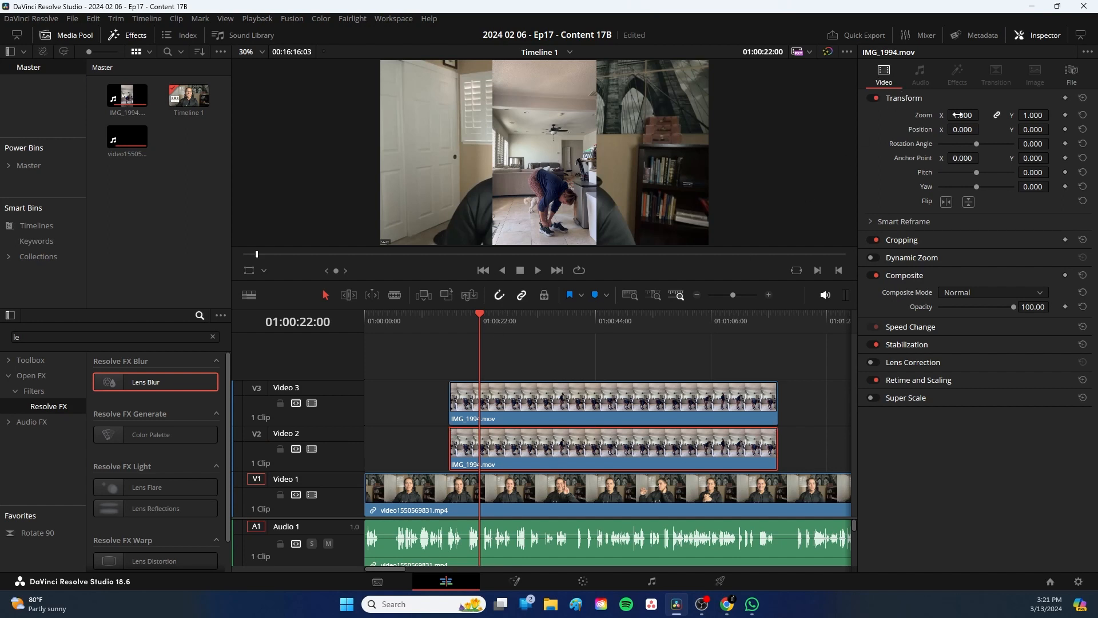
{"action": "left_click_drag", "start_coordinate": [959, 115], "coordinate": [983, 115]}
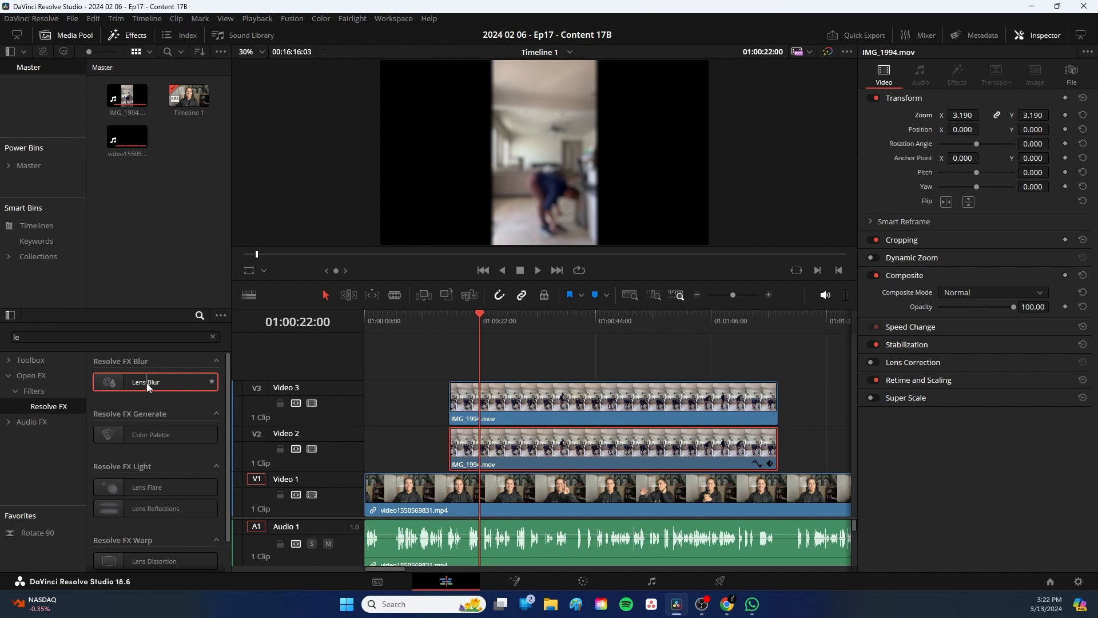
Step: Apply the Lens Blur effect to the IMG_1994.mov clip on Video 2 and play it back from the clip's start
{"action": "left_click_drag", "start_coordinate": [146, 383], "coordinate": [472, 447]}
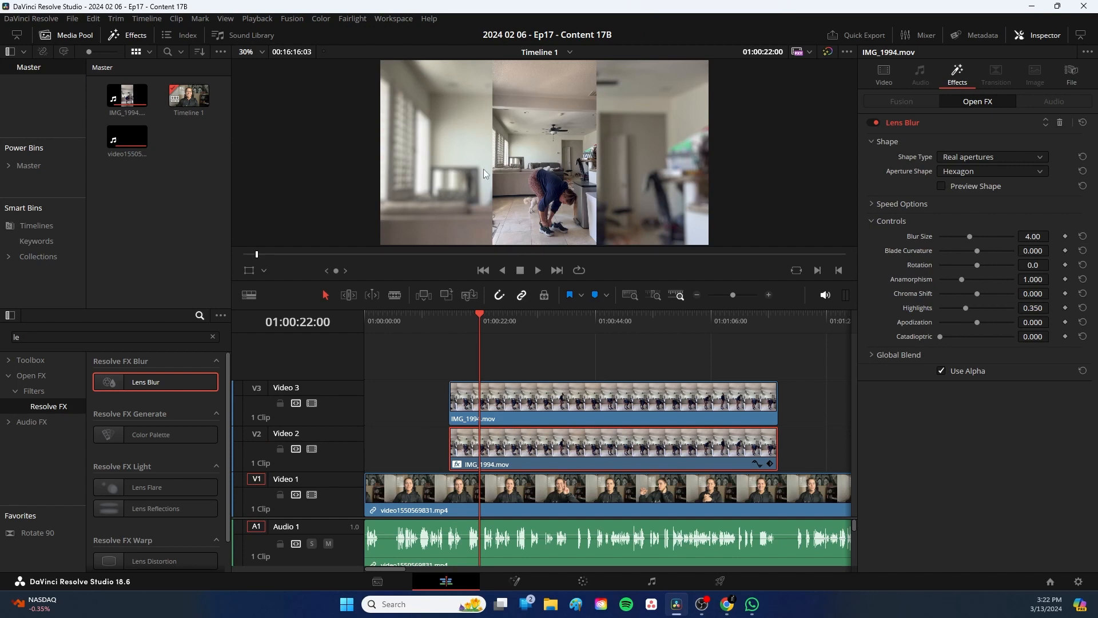
{"action": "left_click", "coordinate": [446, 321]}
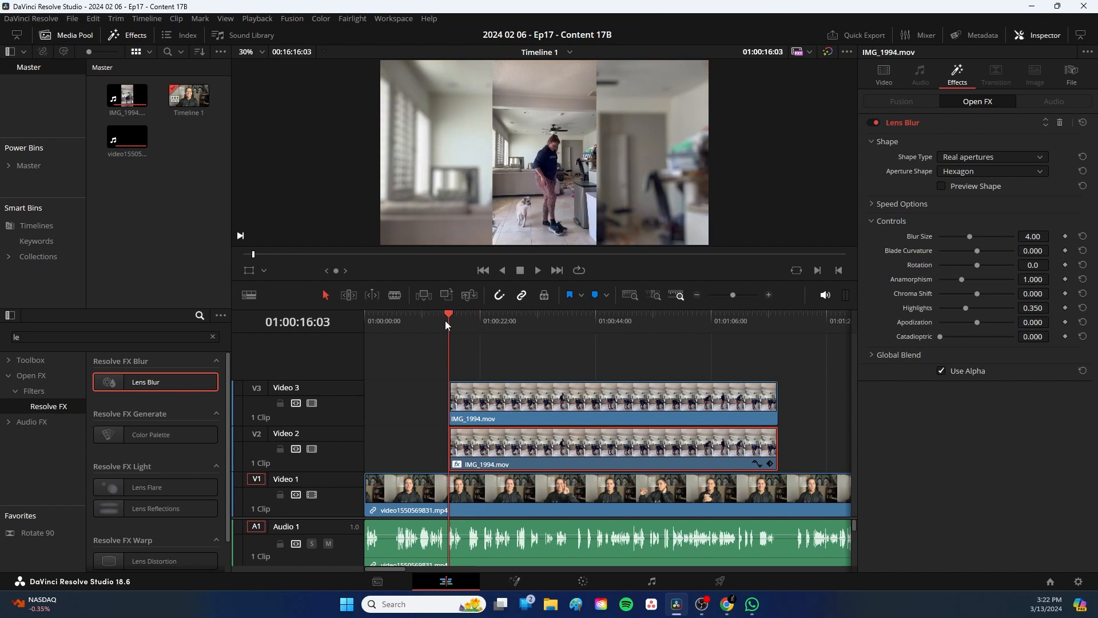
{"action": "key", "text": "space"}
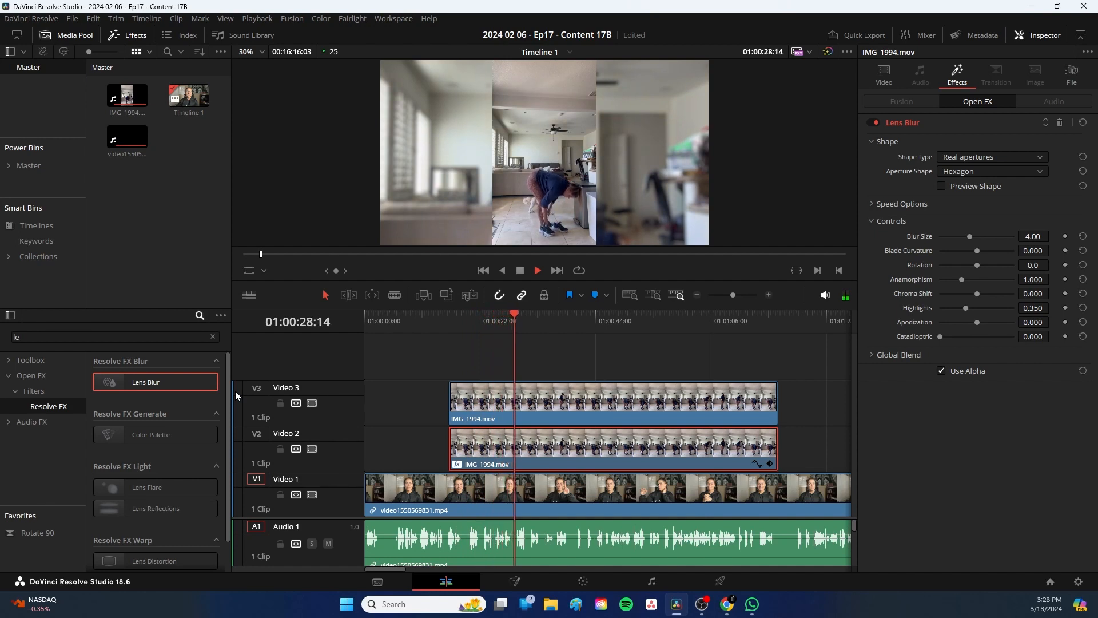
{"action": "key", "text": "space"}
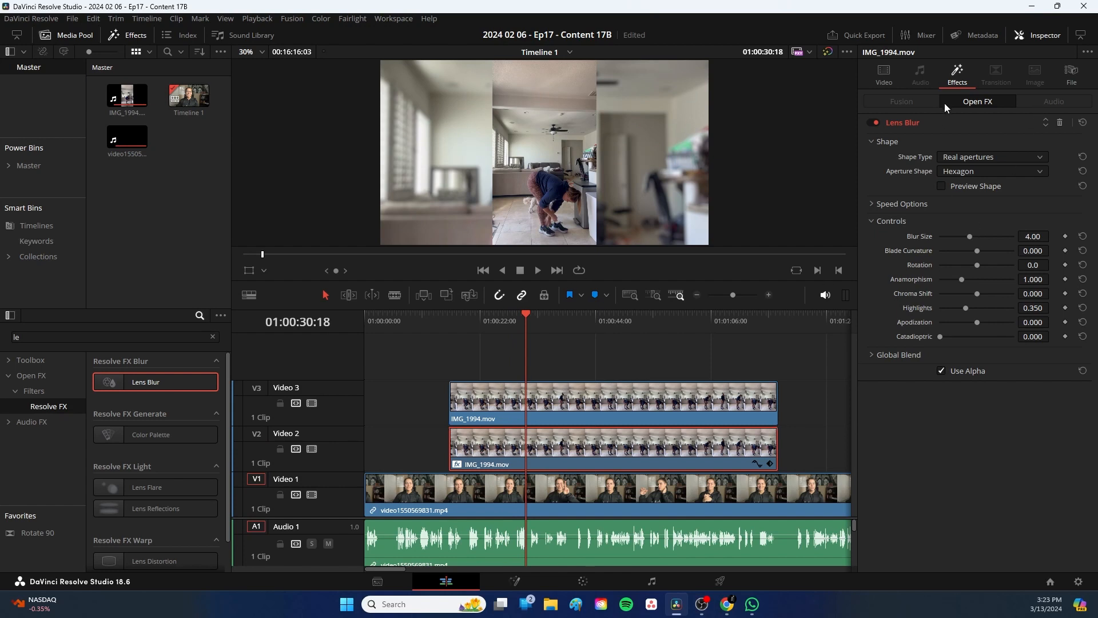
Step: Set the blurred background clip's vertical position to 723 and play back the result from just before the clip
{"action": "left_click", "coordinate": [885, 74]}
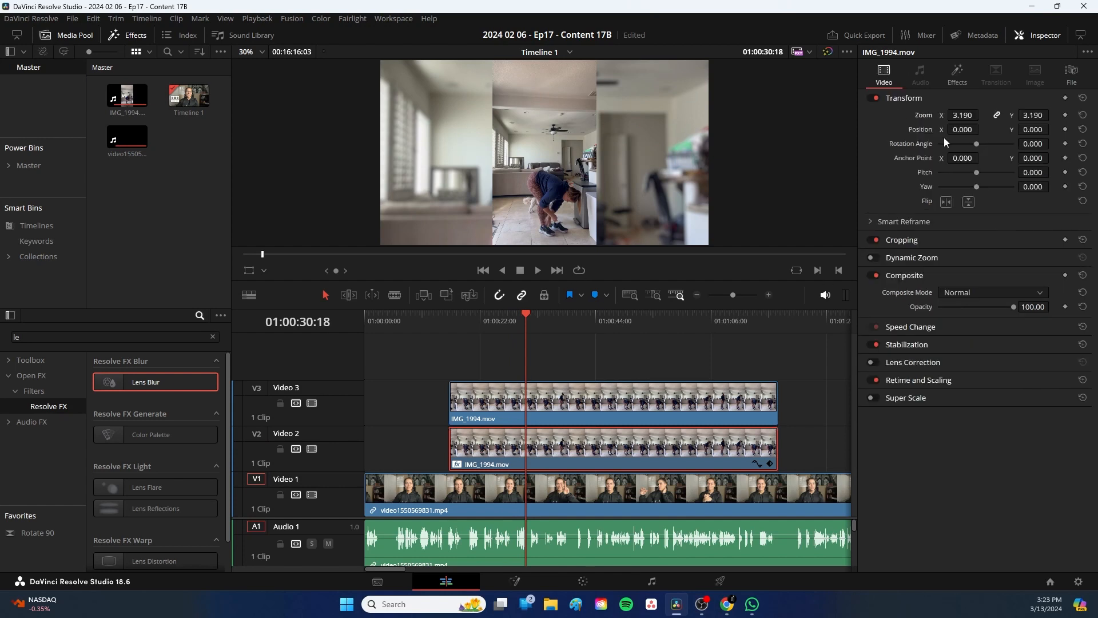
{"action": "mouse_move", "coordinate": [1036, 131]}
{"action": "left_mouse_down"}
{"action": "mouse_move", "coordinate": [1025, 131]}
{"action": "mouse_move", "coordinate": [1070, 131]}
{"action": "mouse_move", "coordinate": [1022, 132]}
{"action": "left_mouse_up"}
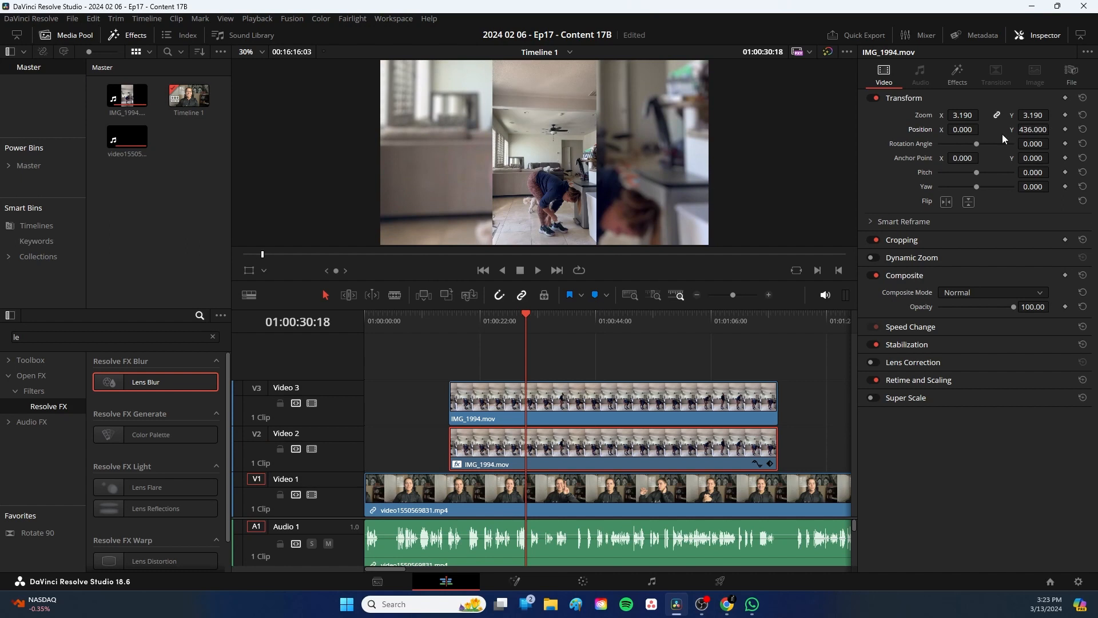
{"action": "left_click_drag", "start_coordinate": [1038, 130], "coordinate": [1052, 130]}
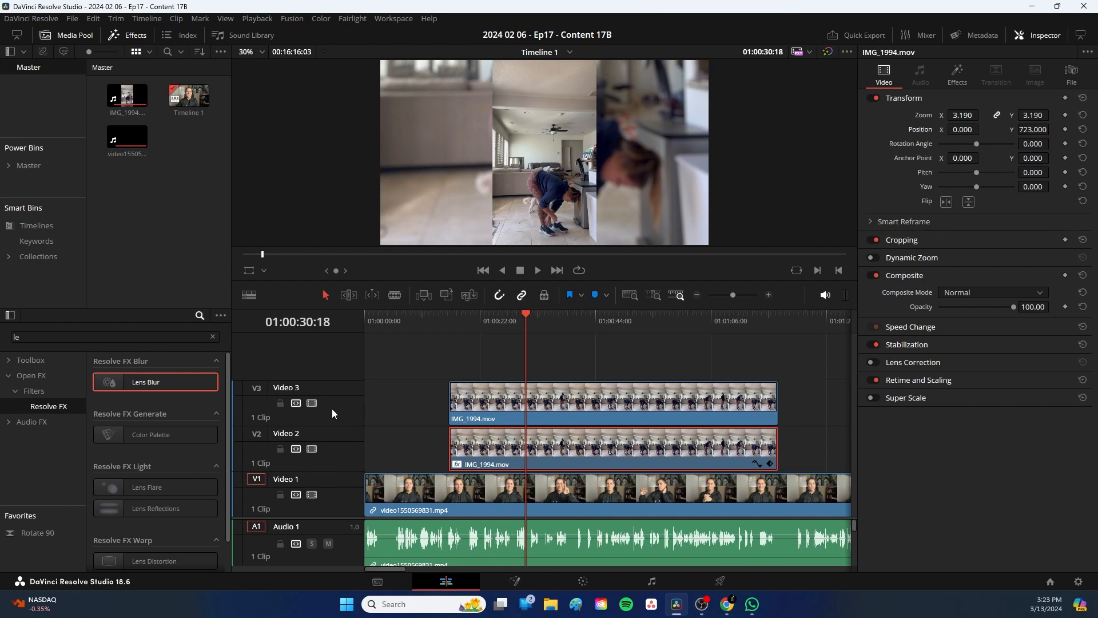
{"action": "left_click", "coordinate": [441, 314]}
{"action": "key", "text": "space"}
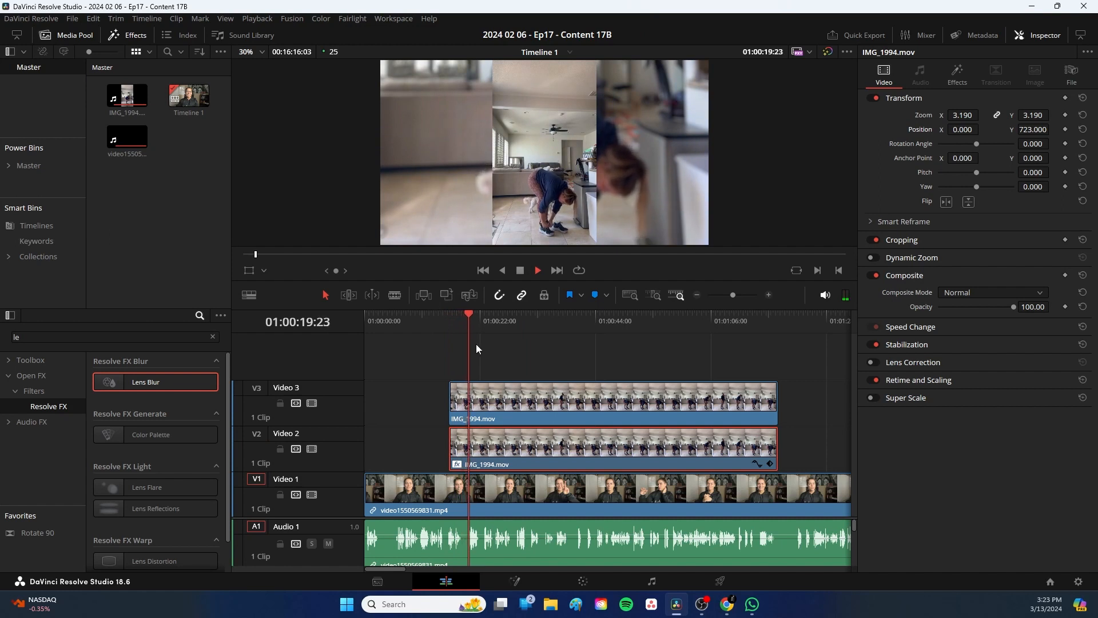
{"action": "key", "text": "space"}
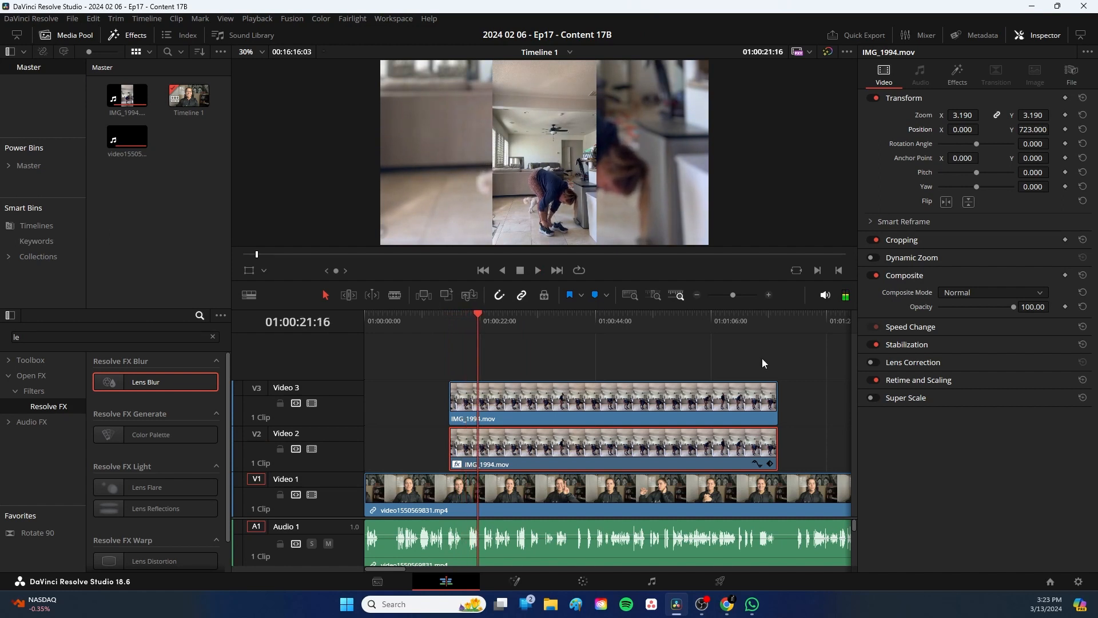